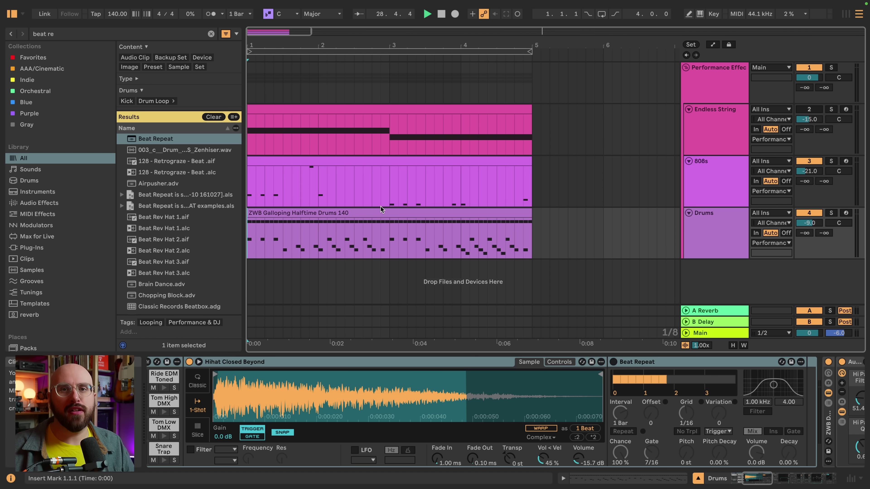
- Audition the drum loop, then show the ZWB Galloping Halftime Drums clip's note editor
key(space)
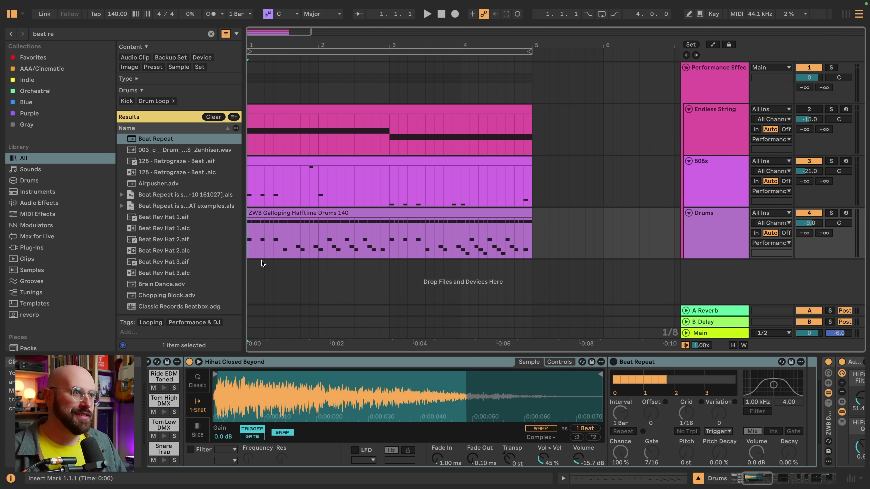
key(space)
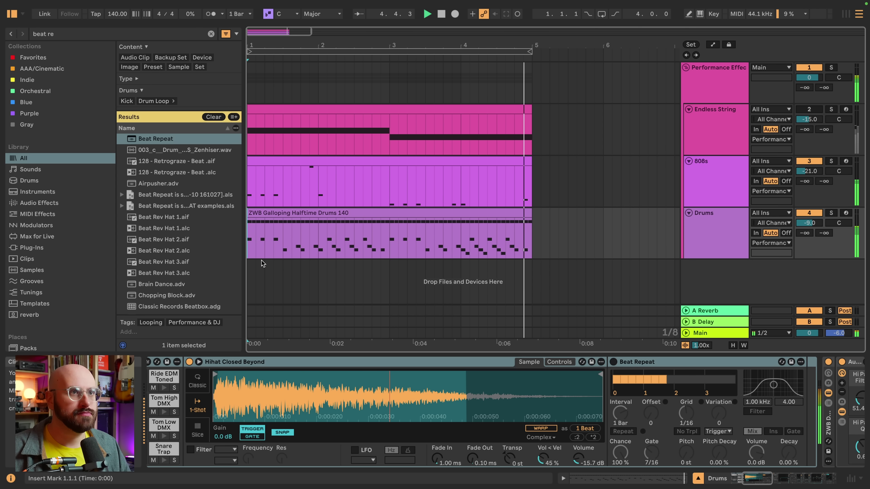
key(shift+Tab)
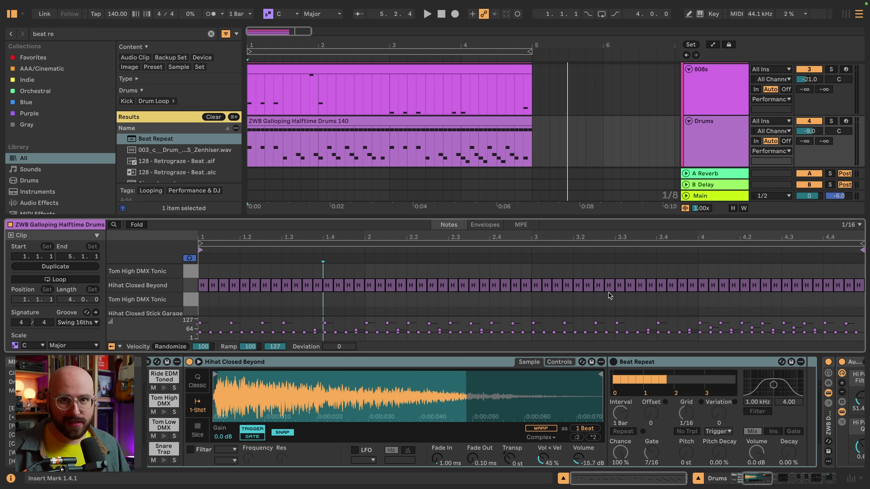
- Switch on the drums' Beat Repeat with a 2-bar interval and 1/32 grid, then audition it
click(612, 362)
drag(620, 413, 620, 407)
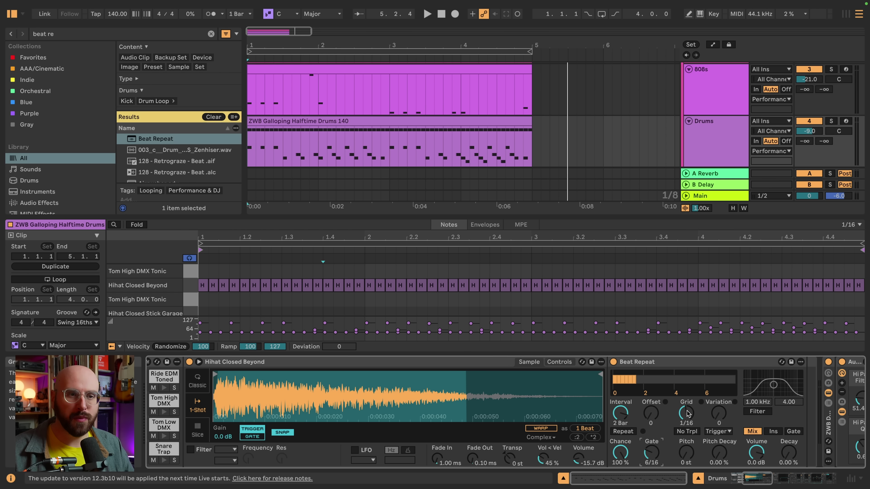
drag(686, 413, 686, 418)
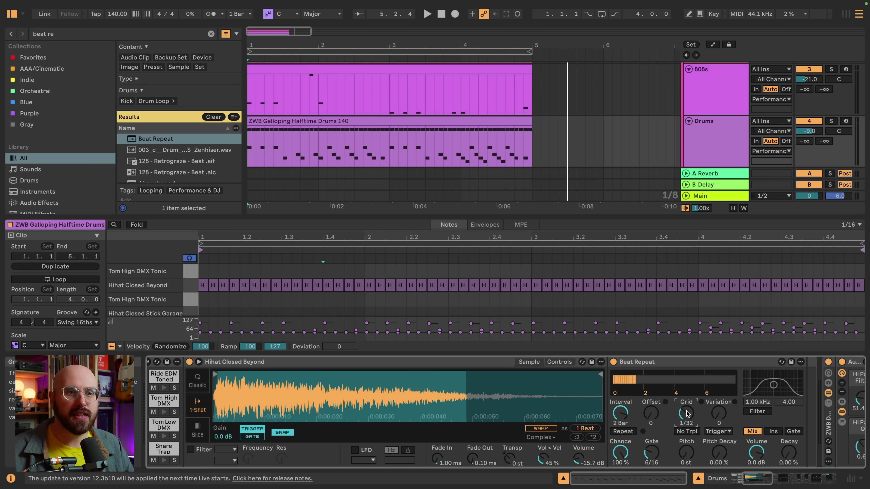
key(space)
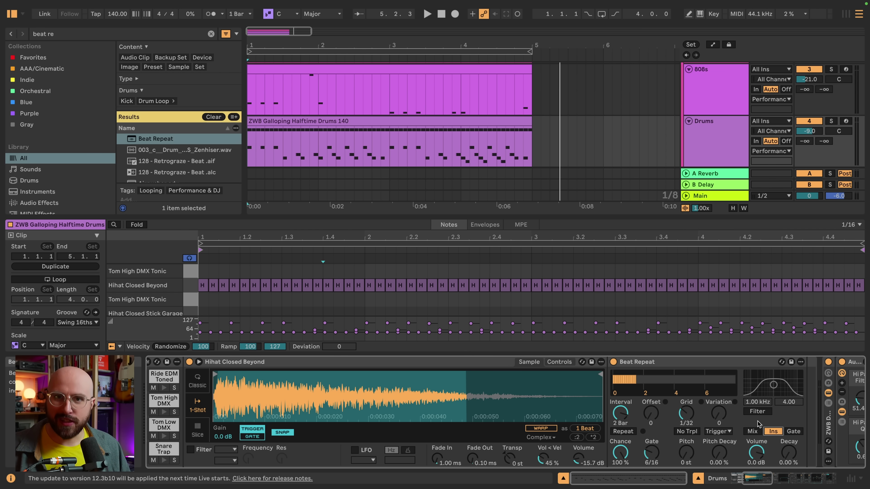
- Audition the drums' Beat Repeat while setting 19% pitch decay and variation 3
key(space)
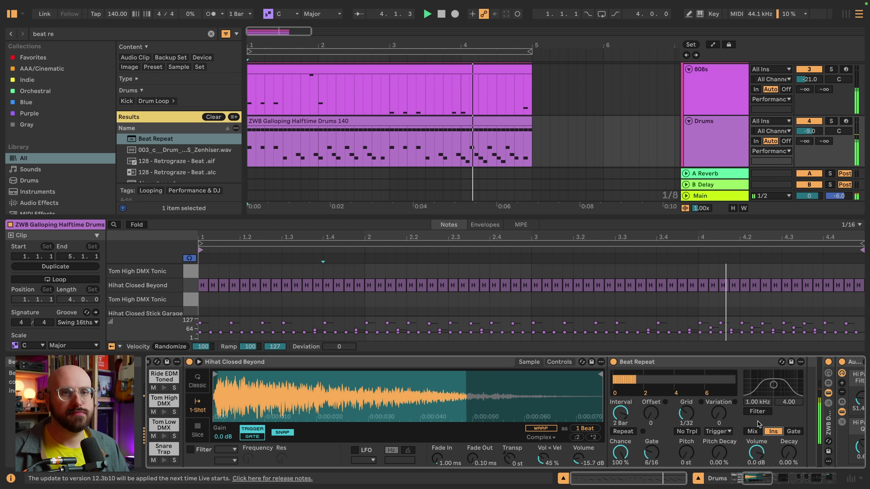
key(space)
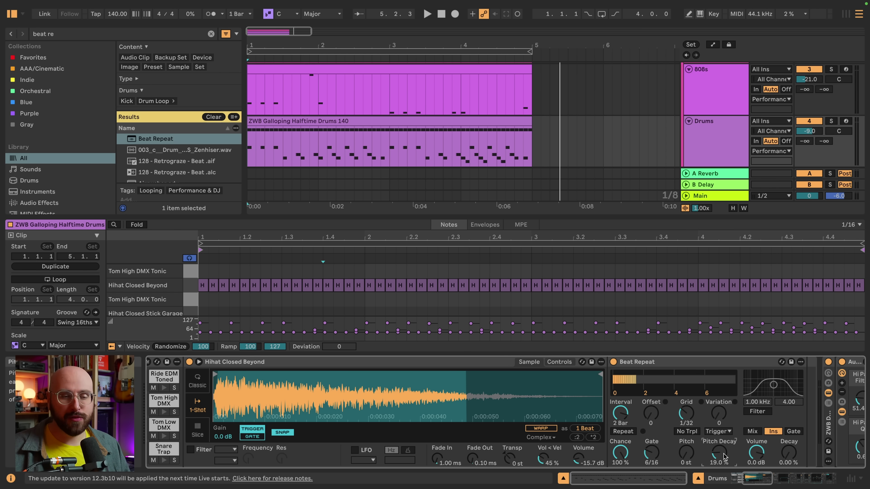
key(space)
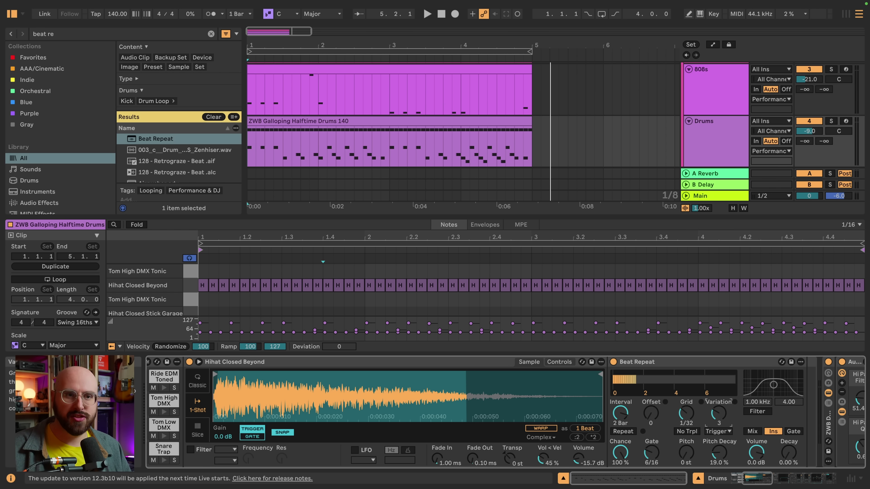
key(space)
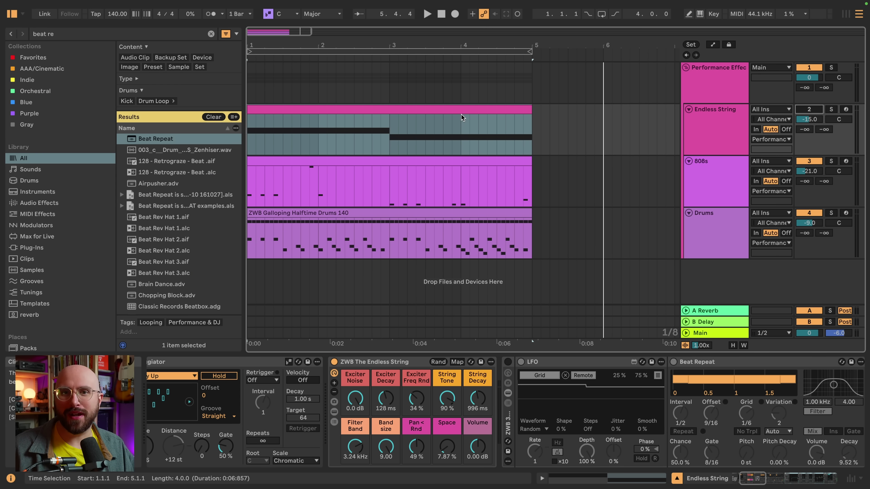
- Reactivate the Endless String track and play the loop with strings and drums together
click(811, 110)
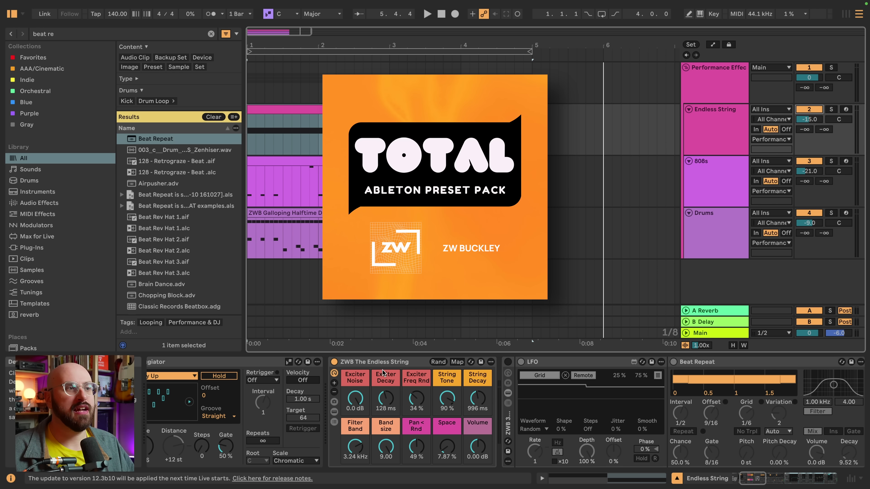
scroll(422, 371, left, 5)
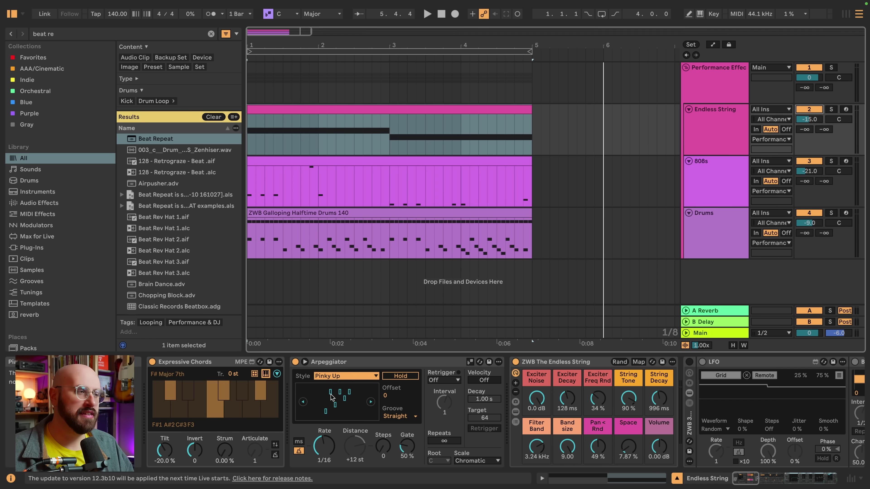
scroll(435, 401, right, 2)
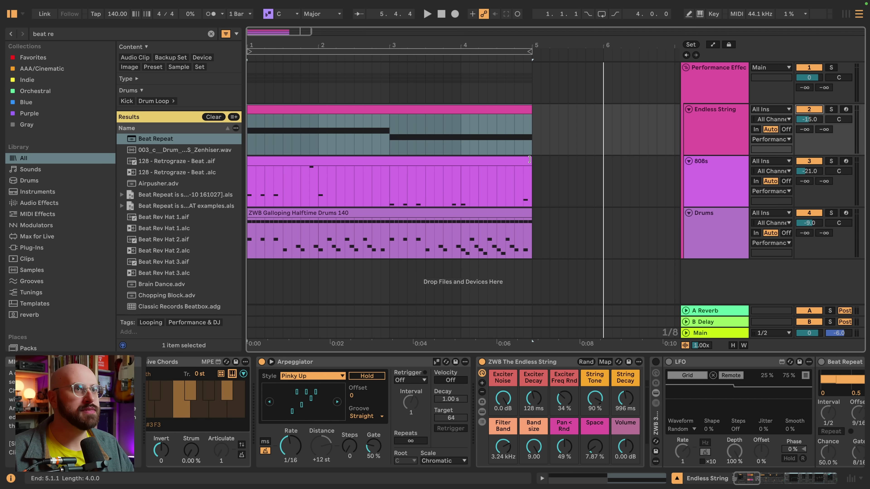
key(space)
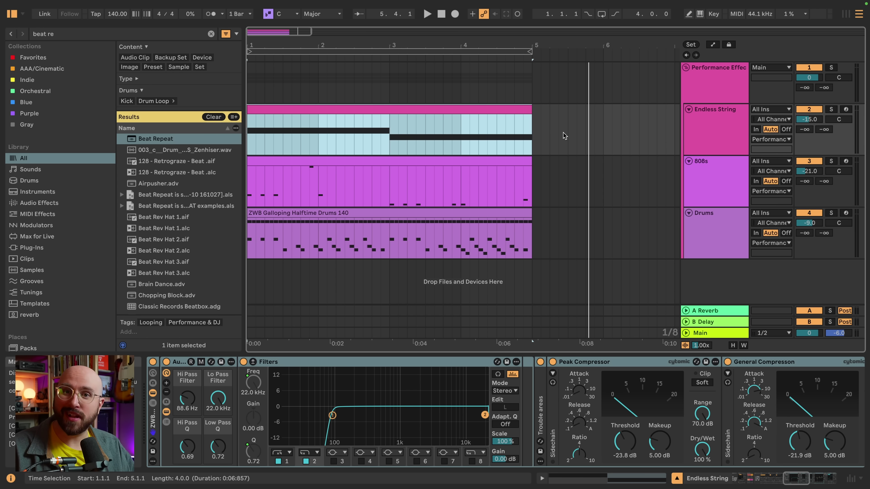
- Power on the string track's LFO and ZWB 3x Beat Repeat rack
scroll(642, 417, right, 10)
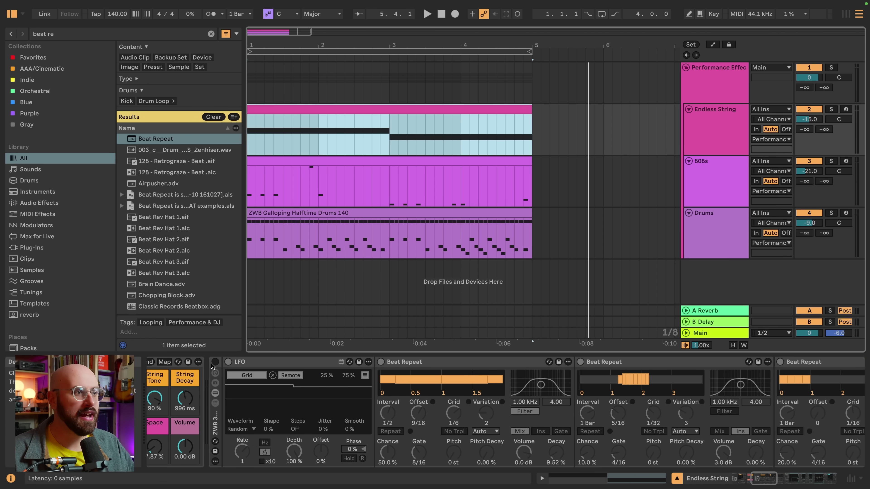
click(215, 362)
scroll(468, 418, right, 2)
scroll(468, 418, right, 2)
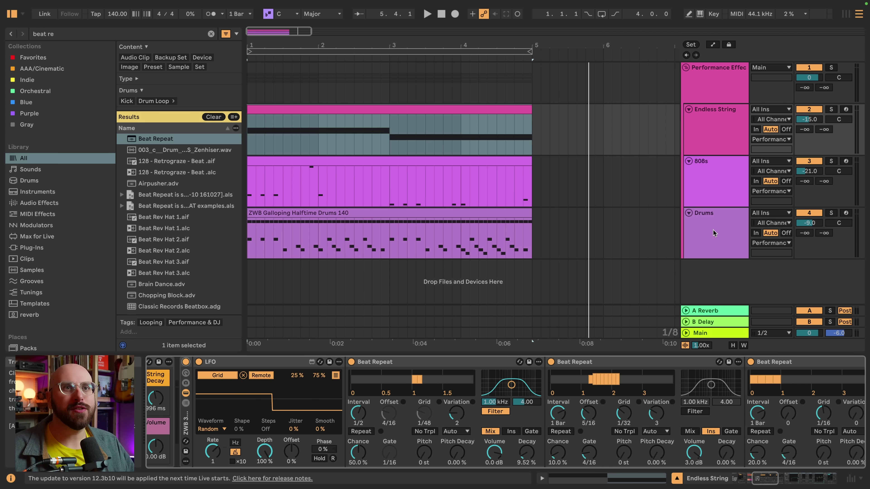
- Solo Endless String, select its clip, and play the strings alone
click(831, 109)
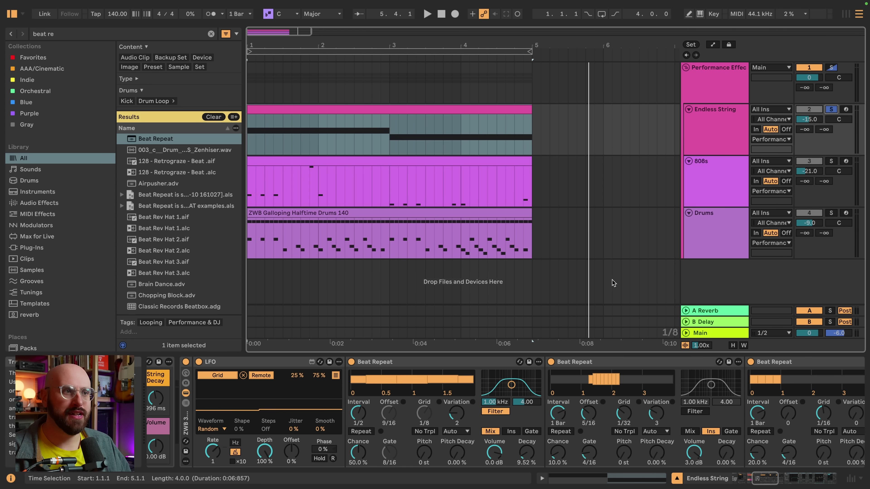
click(293, 109)
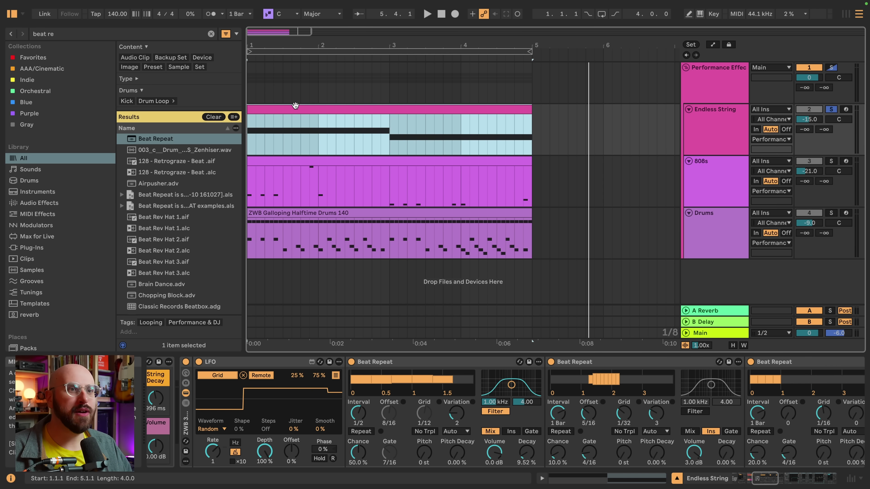
key(space)
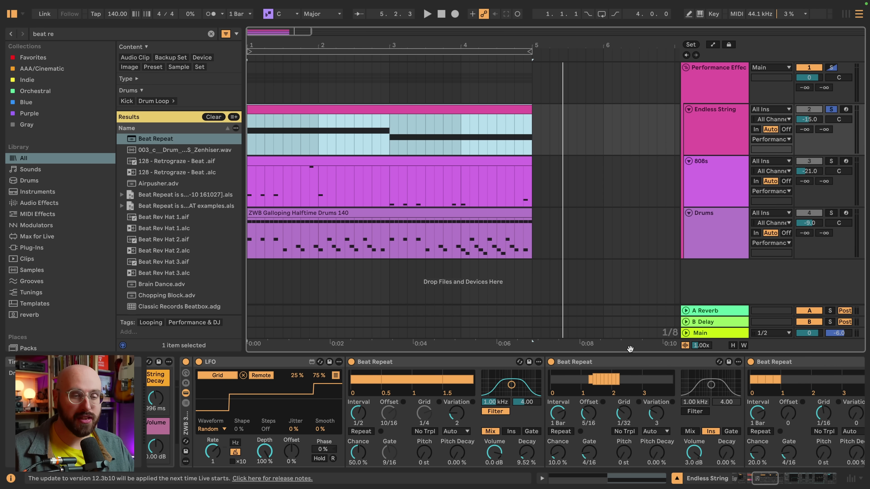
click(462, 362)
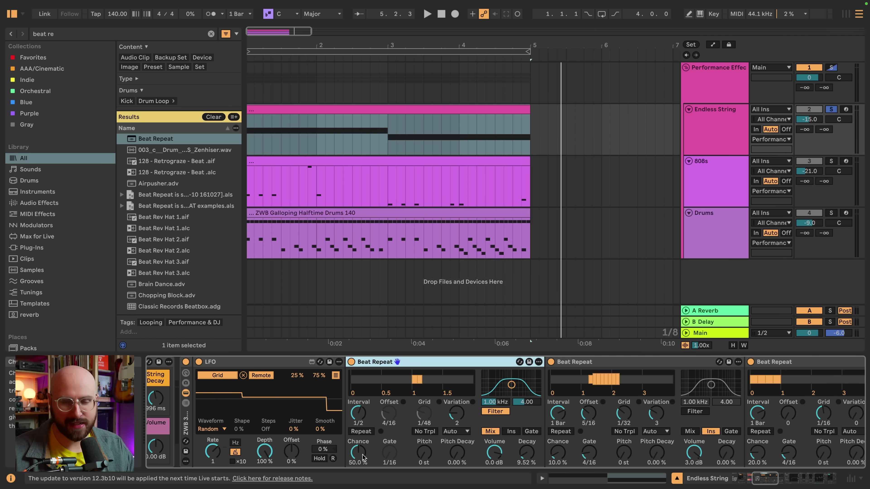
scroll(645, 442, right, 5)
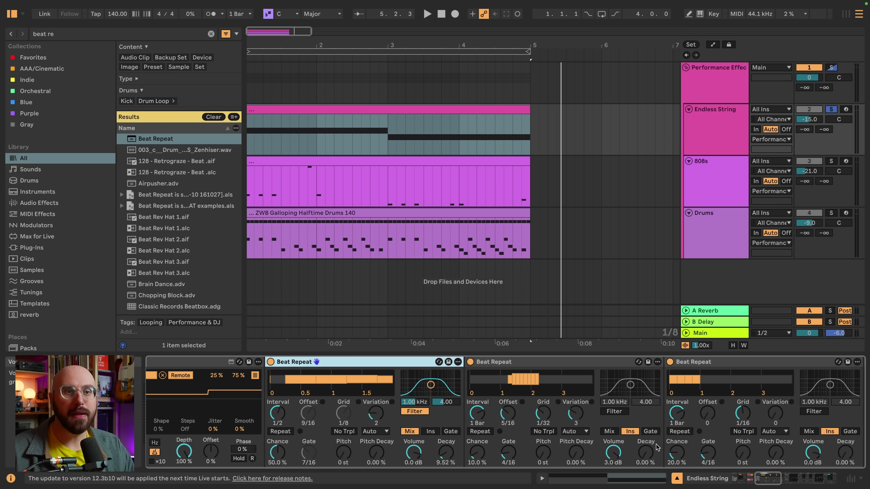
scroll(645, 442, right, 1)
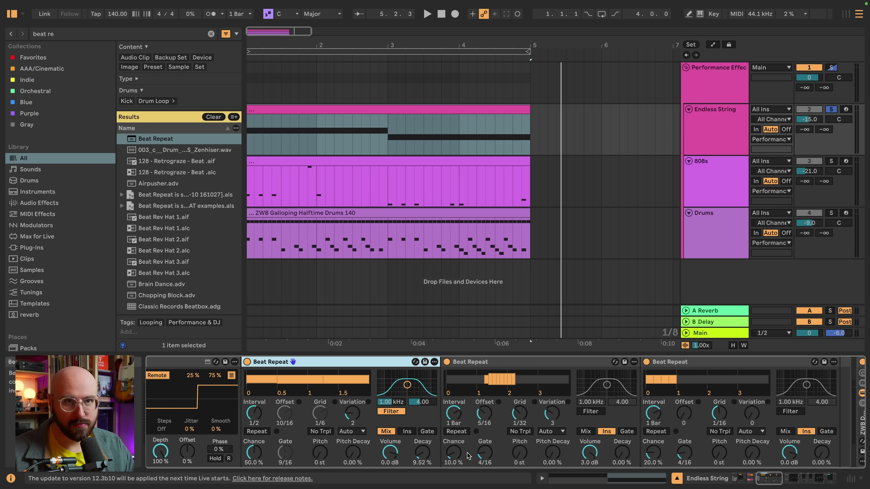
scroll(475, 411, left, 5)
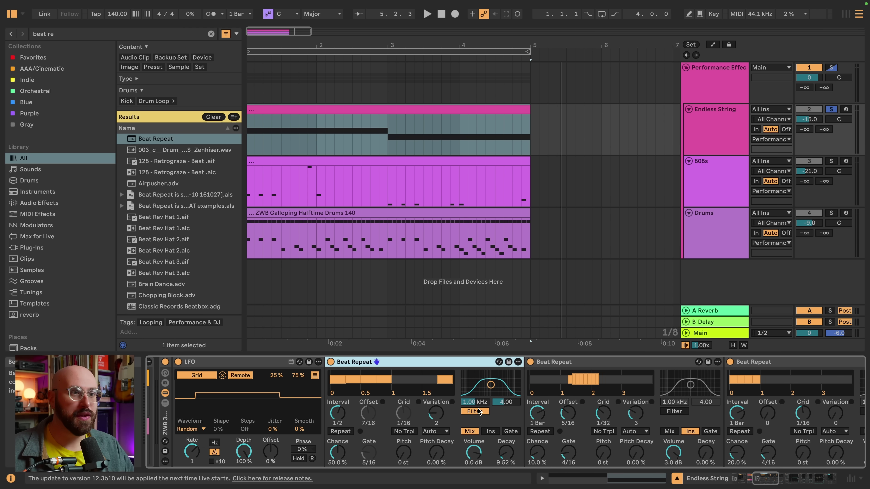
scroll(480, 408, left, 2)
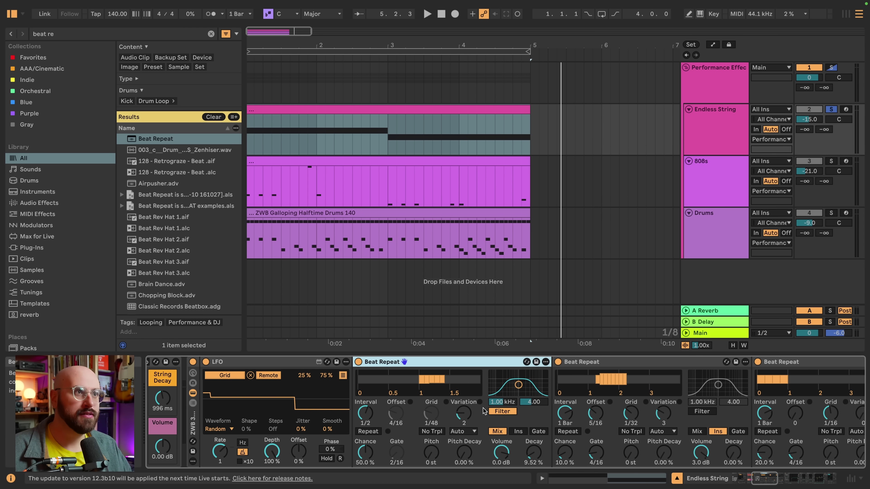
click(192, 362)
key(space)
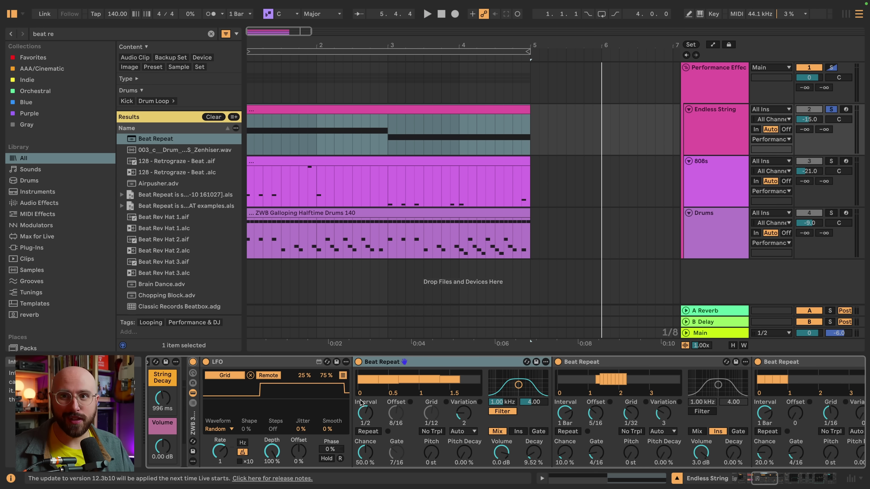
scroll(360, 404, right, 5)
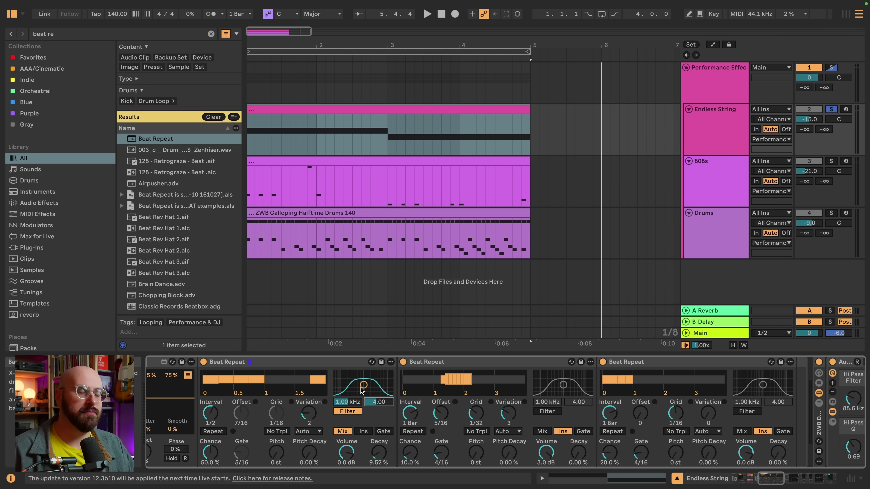
- Narrow the first Beat Repeat's filter band and audition the loop
drag(362, 391, 371, 390)
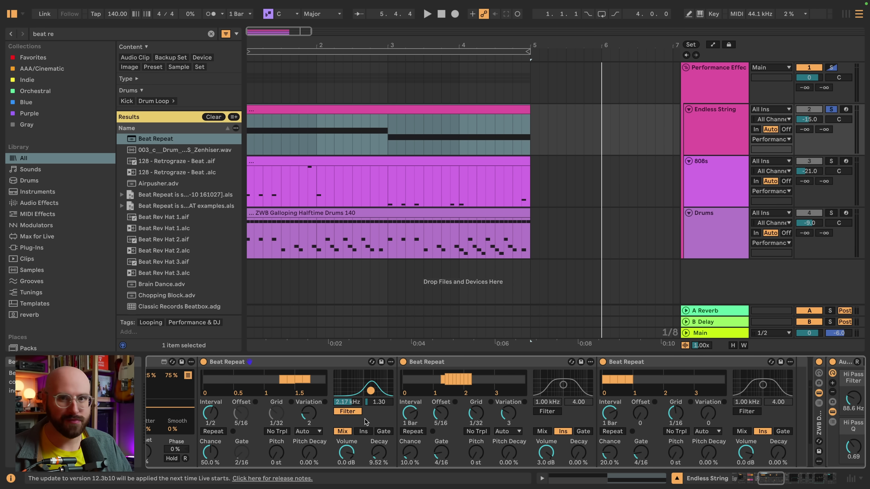
key(space)
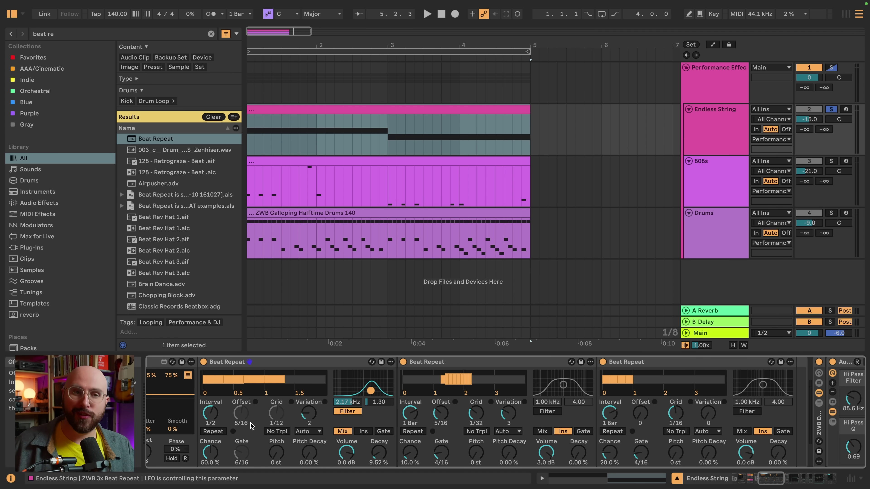
scroll(255, 411, left, 8)
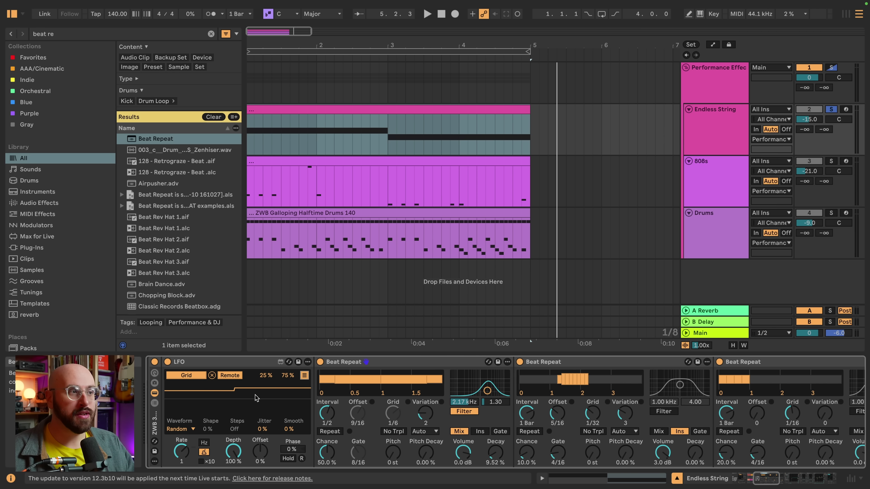
- Review the LFO's Random waveform and its Grid, Offset and Gate mapping ranges
click(304, 376)
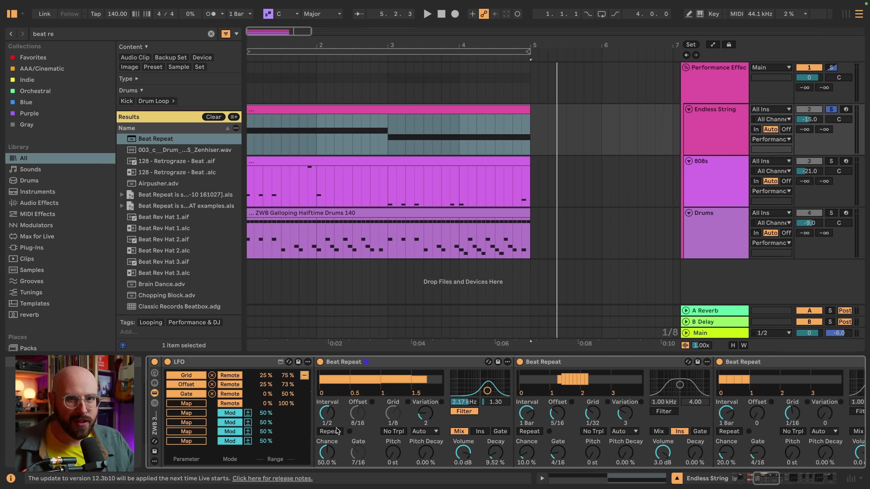
click(303, 376)
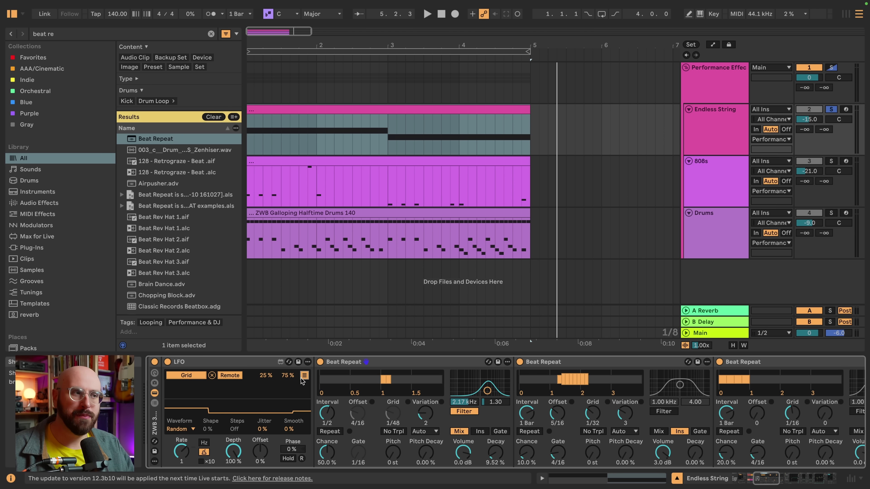
click(304, 376)
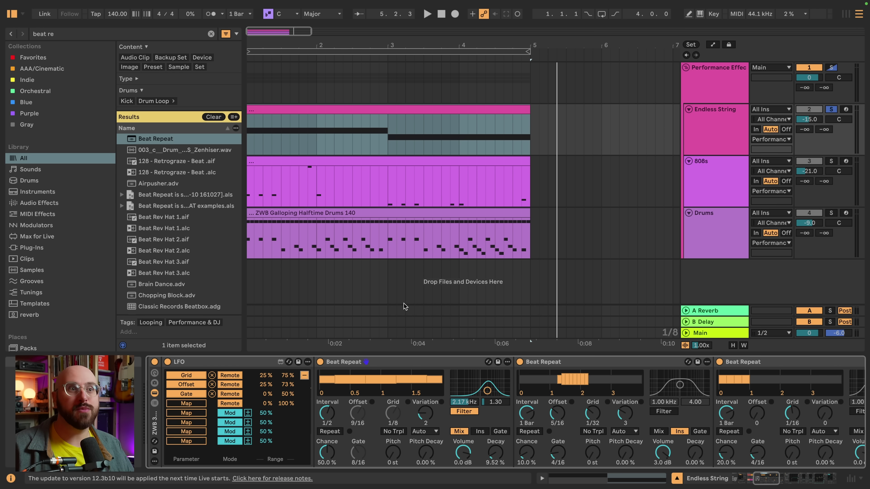
- Unsolo Endless String and play the full loop
click(832, 109)
click(499, 152)
key(space)
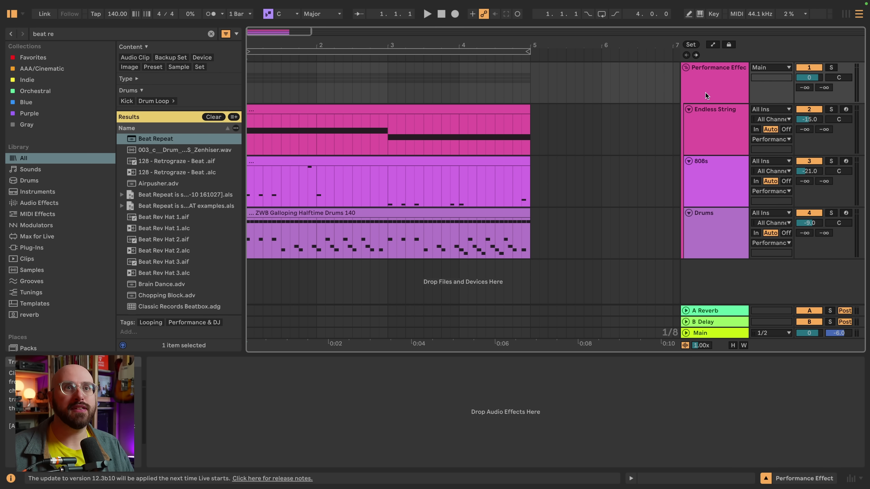
- Select the Performance Effect group track and search the browser for Beat Repeat
click(710, 89)
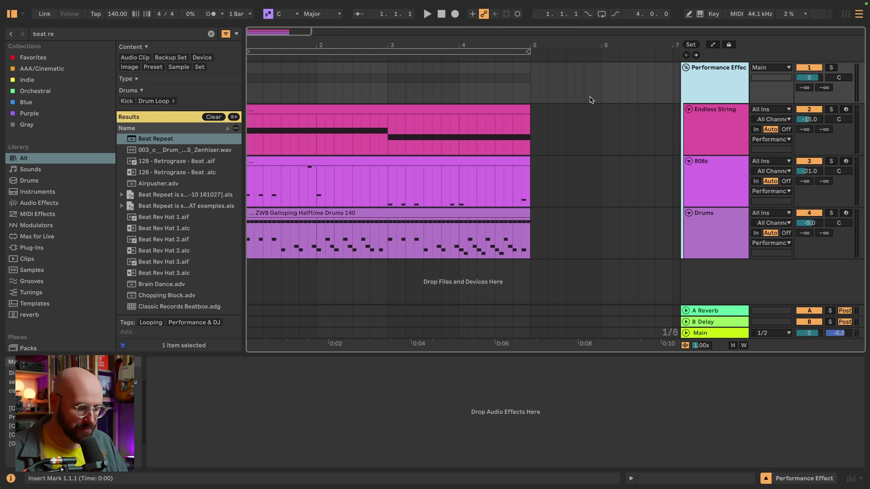
key(ctrl+f)
key(BackSpace)
text(epe)
- Drop Beat Repeat onto the group track and wrap it in an Audio Effect Rack
drag(150, 140, 286, 87)
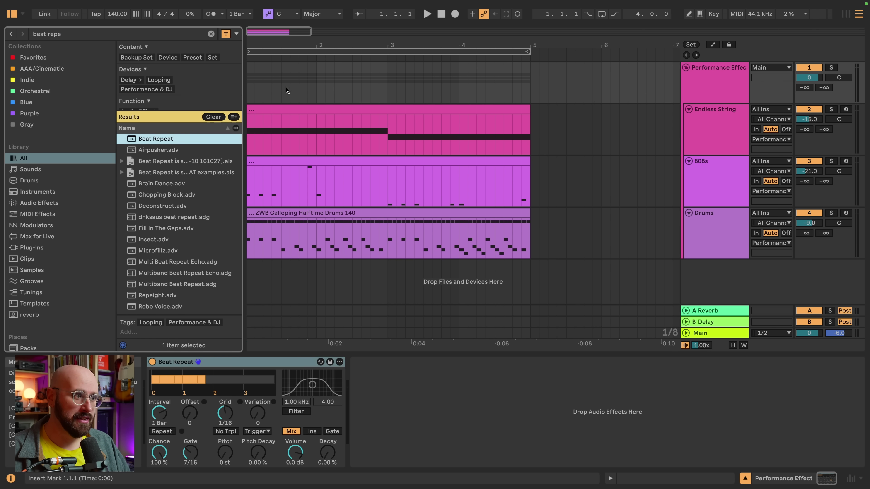
right_click(295, 362)
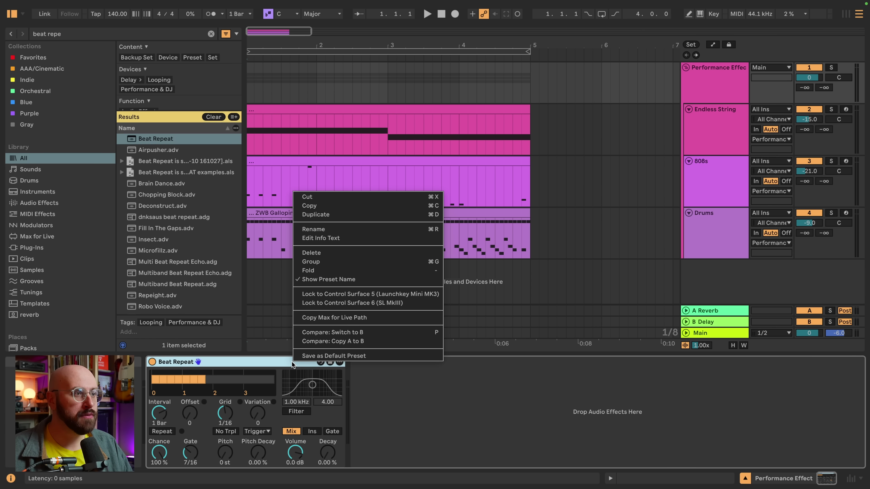
click(346, 263)
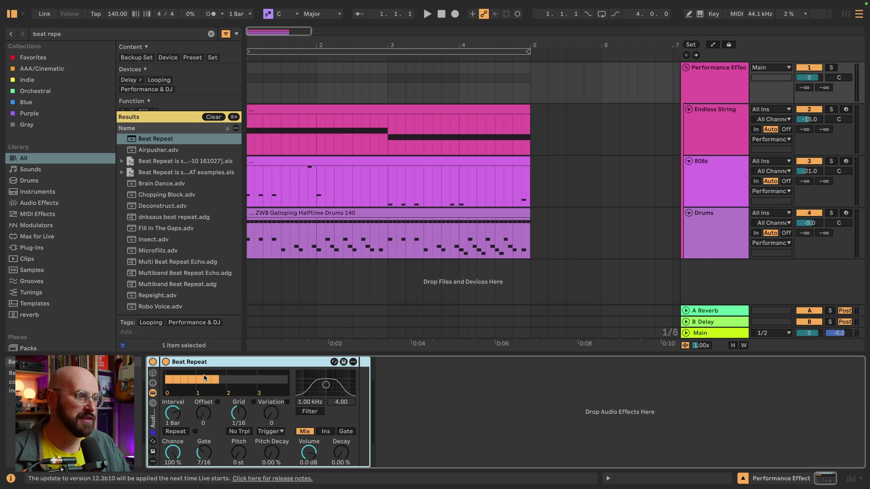
- Show the rack's macro knobs and reduce them to four macros
click(153, 374)
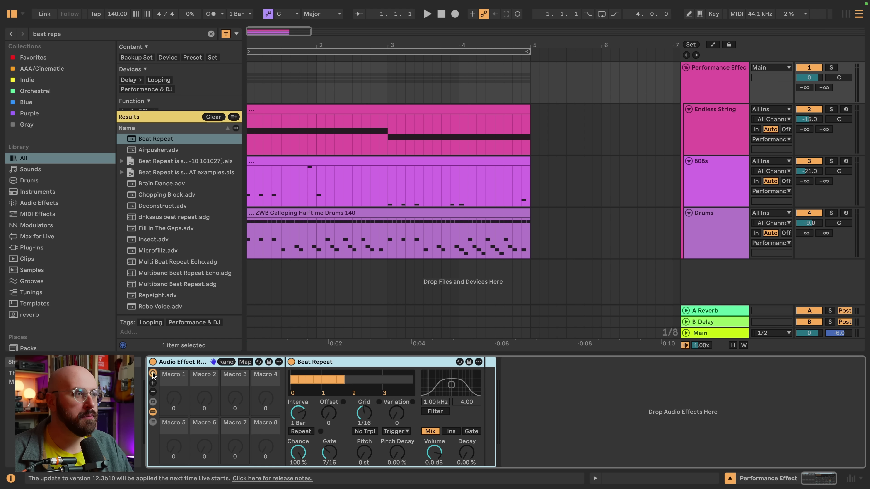
click(152, 393)
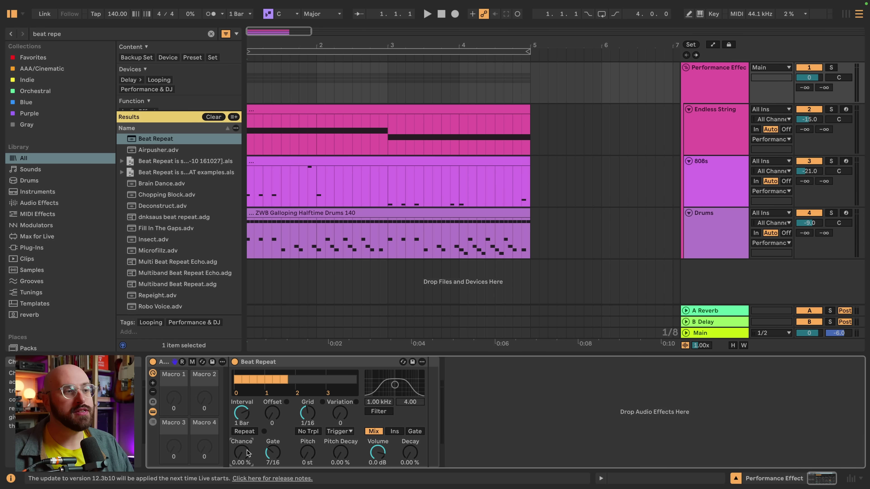
- Map Repeat to Macro 1, Grid to Macro 2, Filter On/Width to Macro 3, Filter Freq to Macro 4
right_click(248, 434)
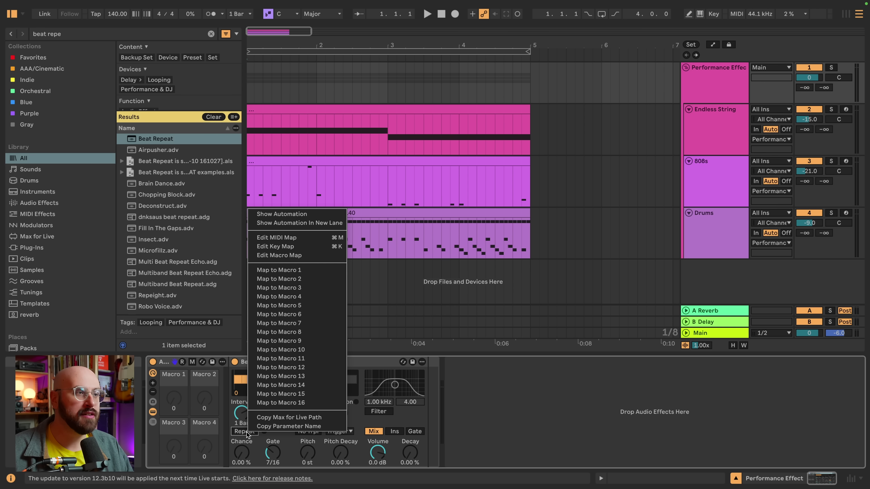
click(310, 271)
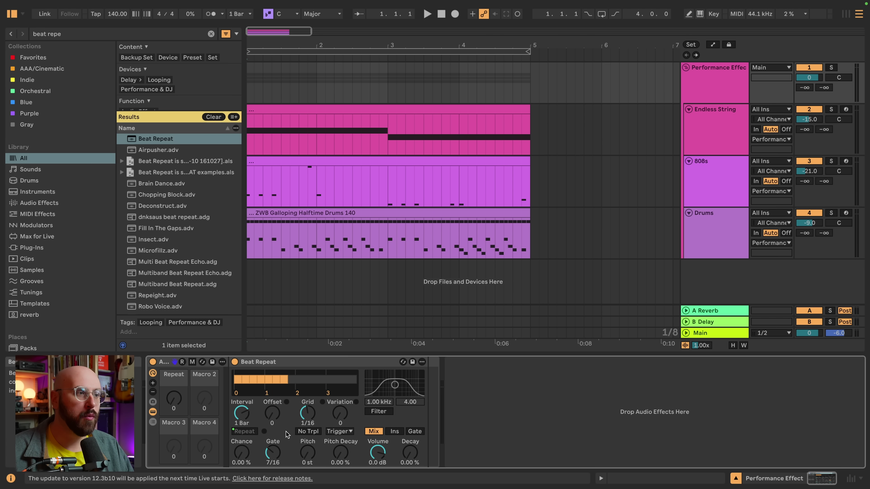
right_click(307, 415)
click(354, 261)
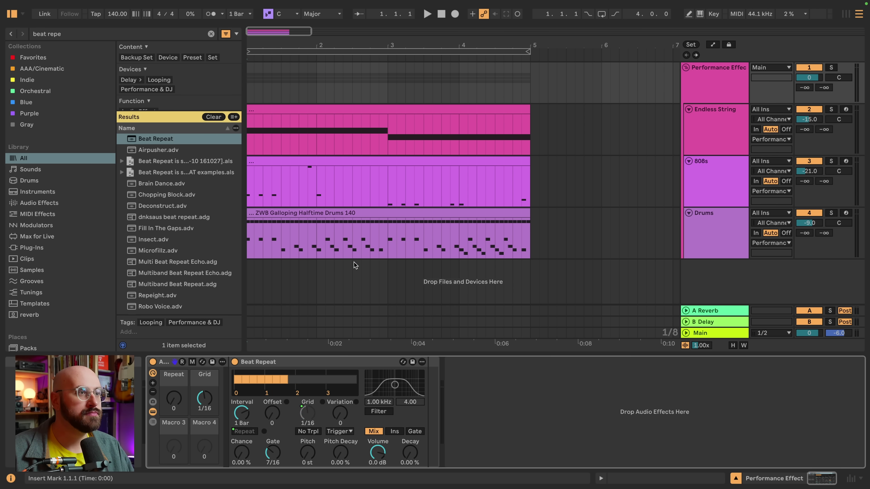
right_click(384, 415)
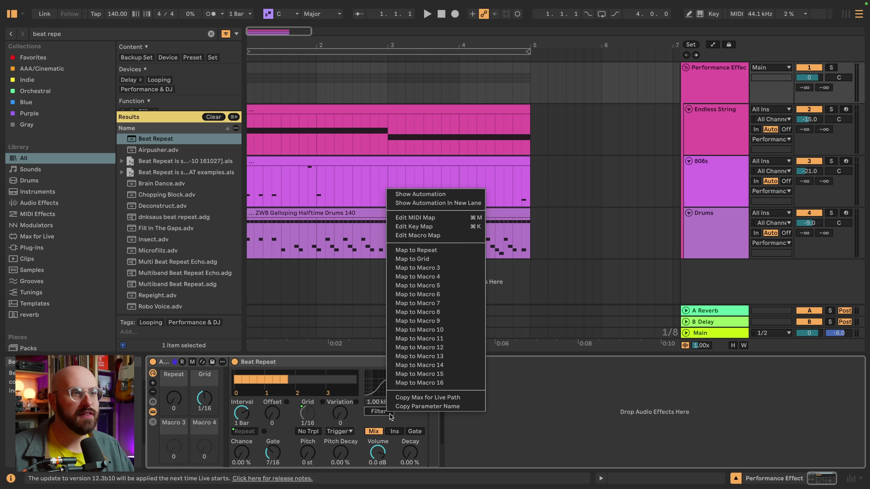
click(437, 269)
right_click(416, 401)
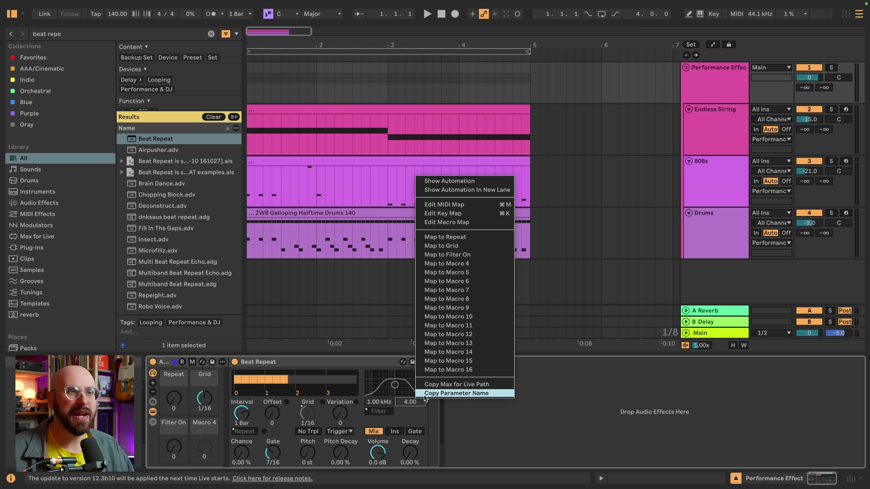
click(491, 258)
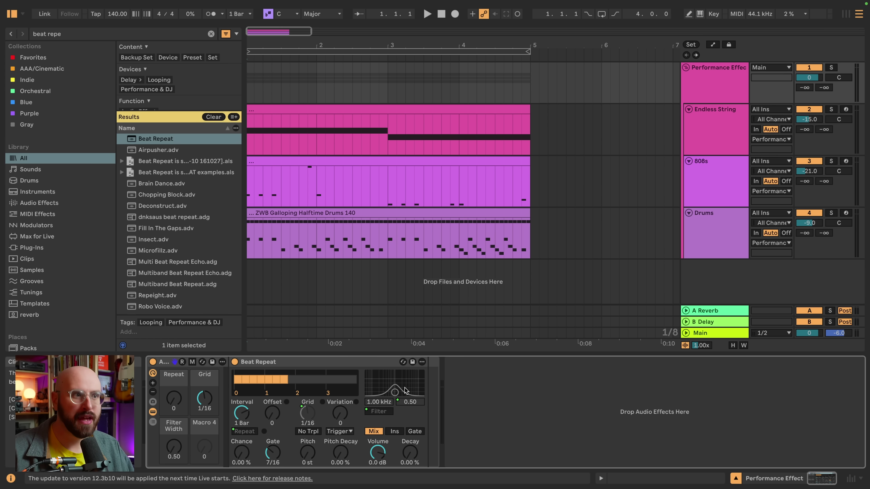
right_click(380, 403)
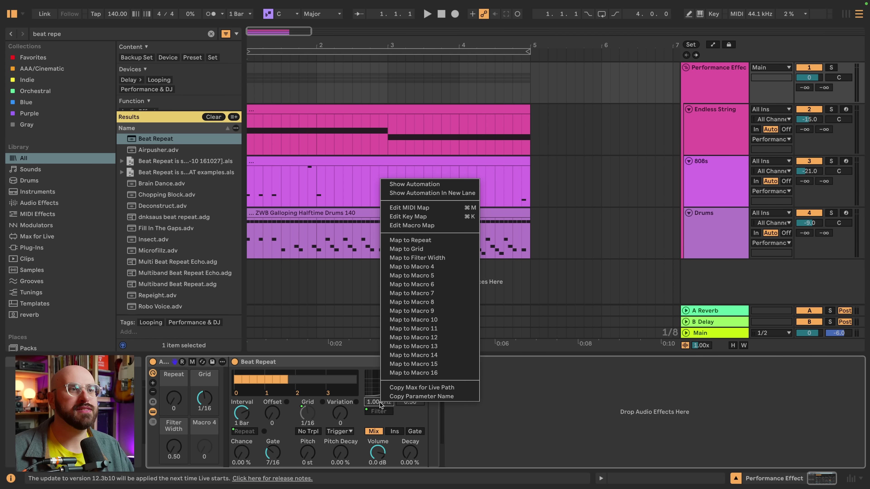
click(450, 268)
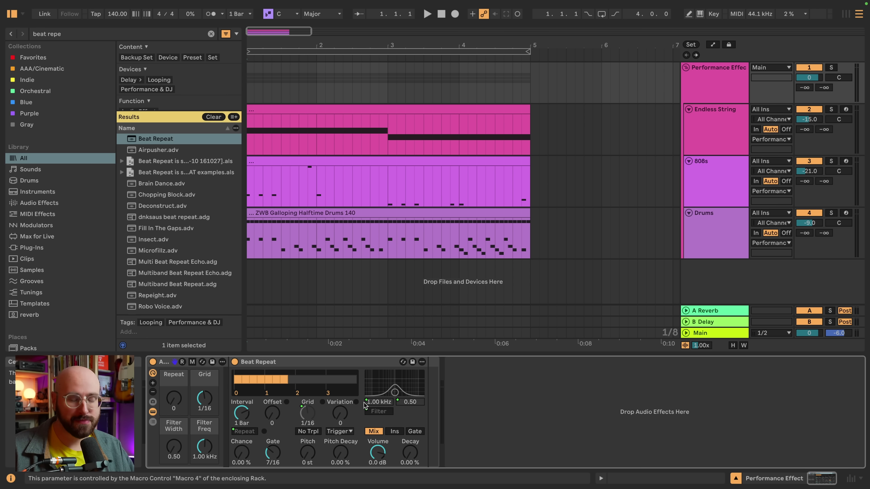
- Invert the Repeat and Filter On macro ranges to Min 1, Max 0
click(193, 362)
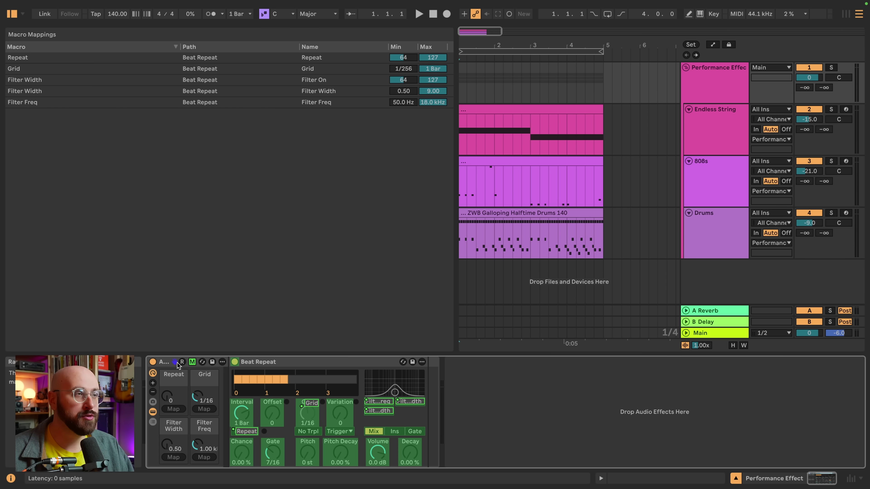
click(396, 163)
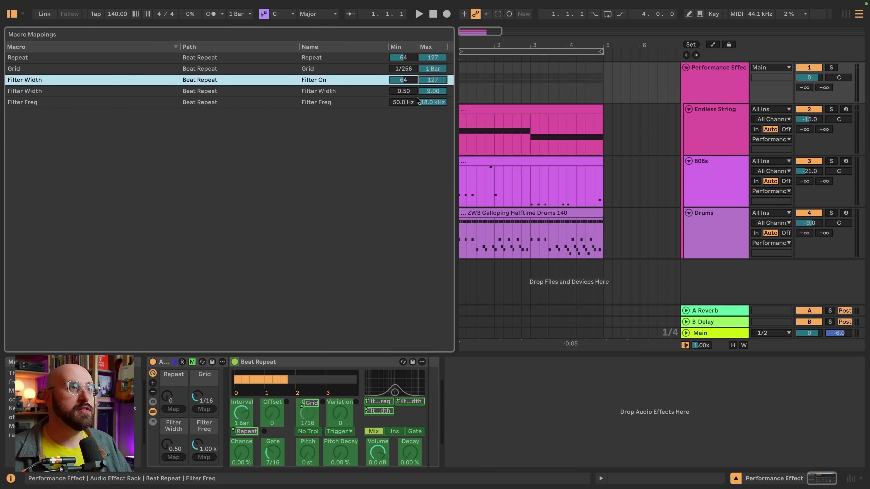
click(403, 57)
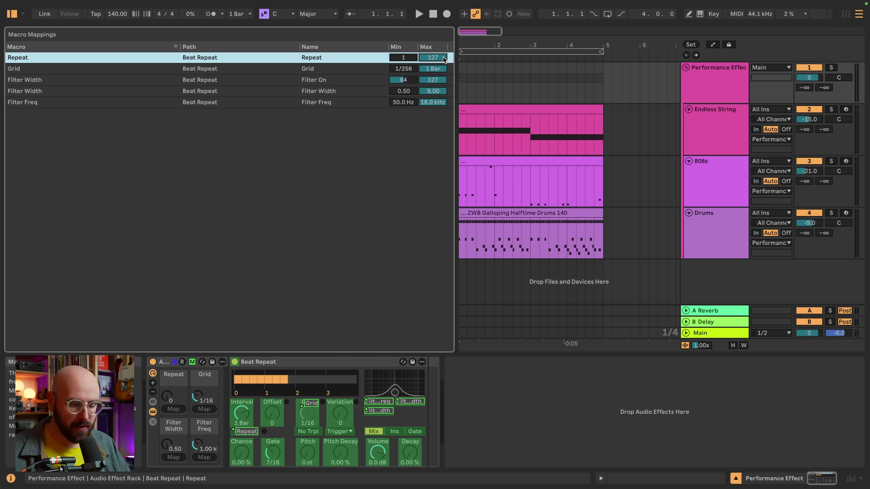
click(404, 81)
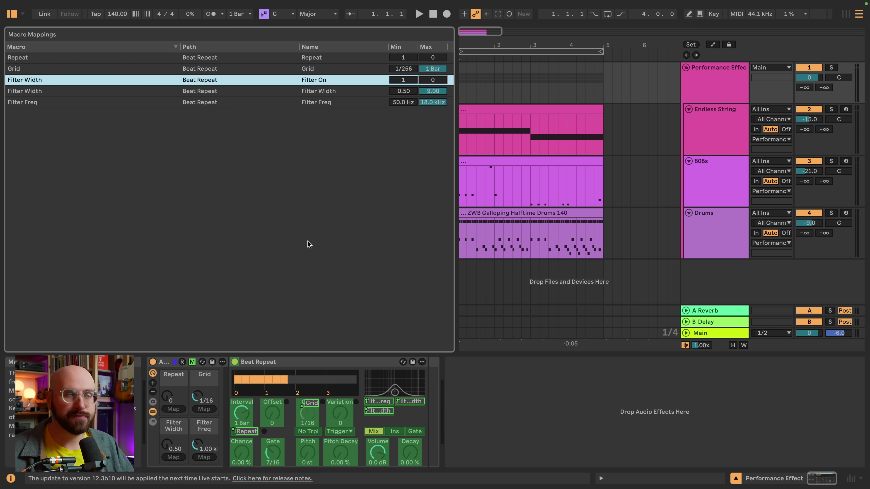
- Set the Filter Width macro range to run from 9.00 down to 0.50
key(Down)
drag(404, 90, 404, 61)
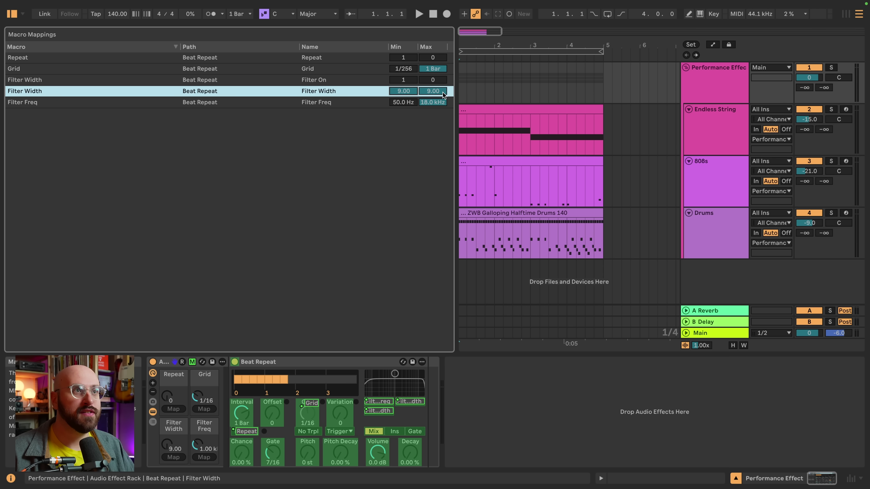
drag(443, 95, 443, 123)
click(264, 392)
- Switch Beat Repeat to Insert mode and start playback from bar 1
click(193, 363)
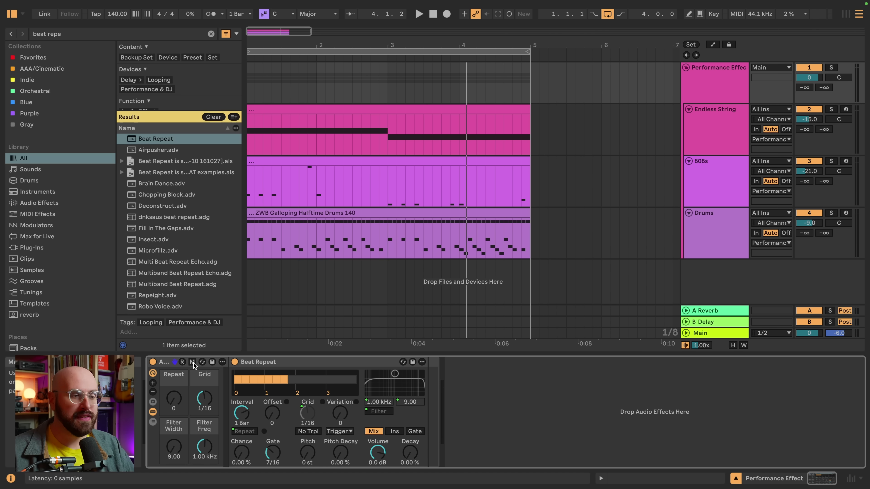
click(395, 432)
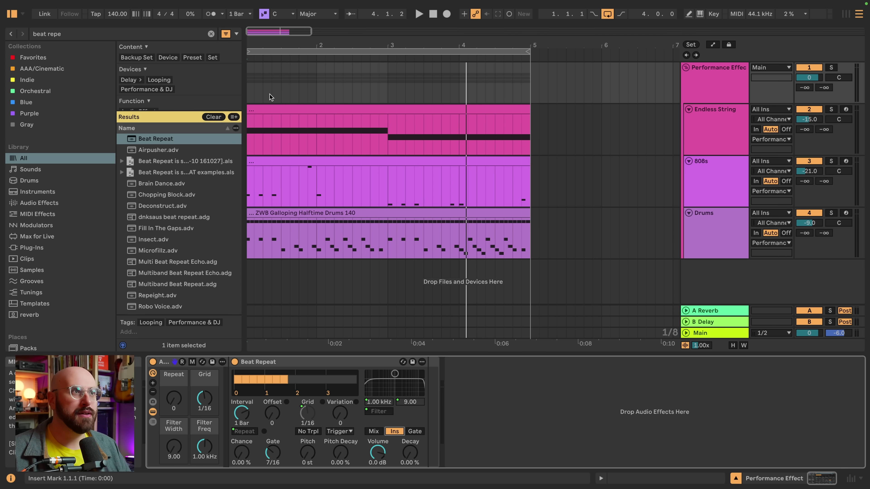
scroll(255, 86, left, 2)
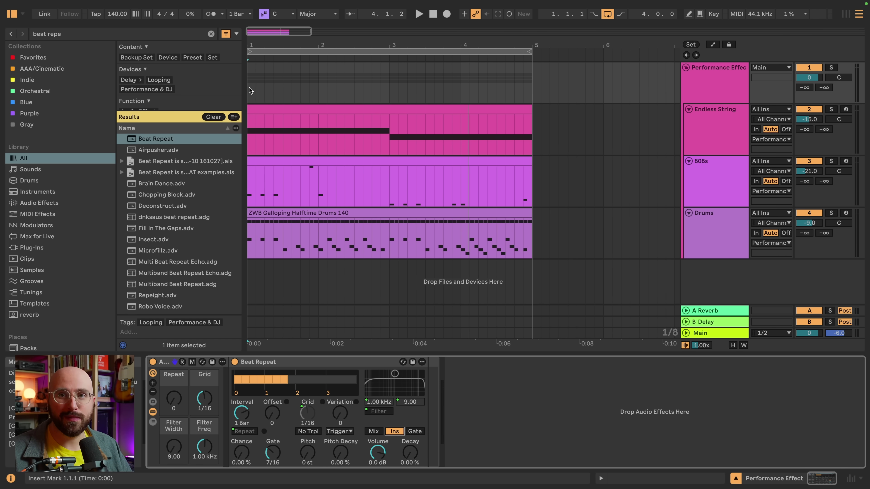
key(space)
- Engage the Repeat macro, shift Grid to 1/12 then 1/4, and sweep filter frequency to 66 Hz
mouse_move(173, 398)
mouse_down()
mouse_move(174, 387)
mouse_move(173, 409)
mouse_up()
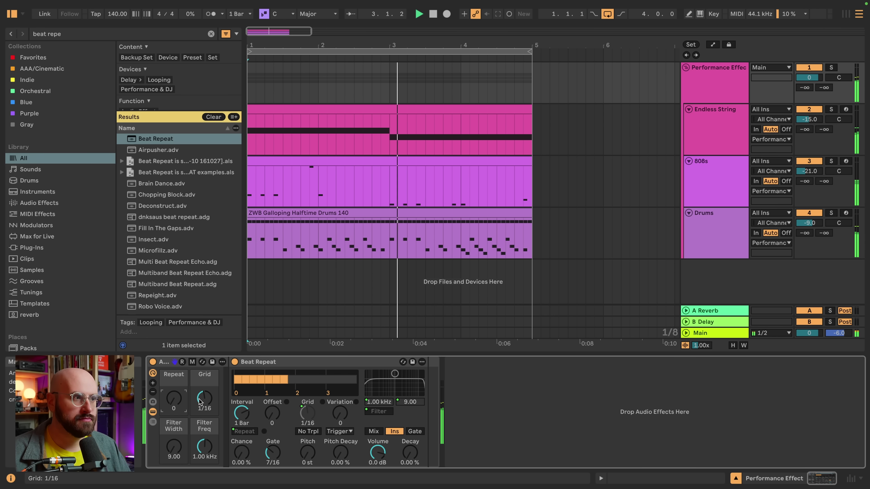
drag(204, 399, 173, 391)
mouse_move(204, 446)
mouse_down()
mouse_move(205, 437)
mouse_move(204, 454)
mouse_up()
drag(174, 399, 181, 430)
drag(205, 399, 173, 400)
- Raise the filter frequency, narrow Filter Width to 0.50 and return Grid to 1/4
drag(204, 447, 205, 429)
mouse_move(174, 399)
mouse_down()
mouse_move(174, 380)
mouse_move(173, 401)
mouse_up()
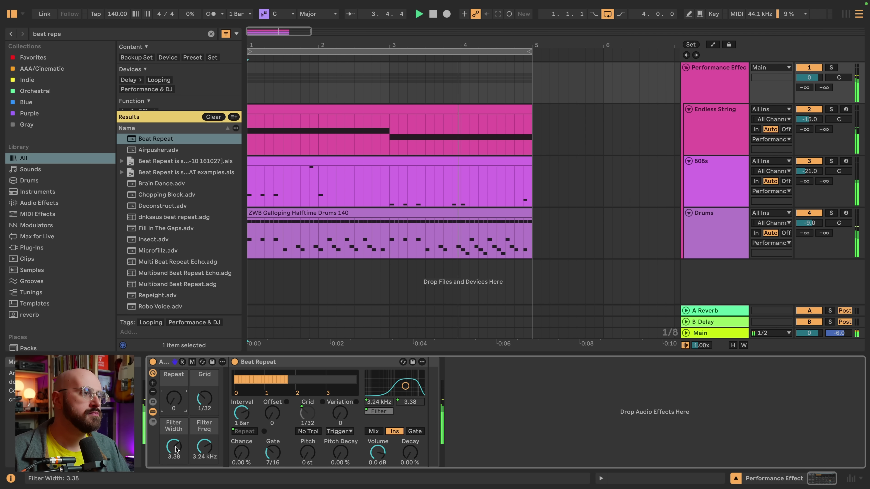
drag(175, 449, 204, 461)
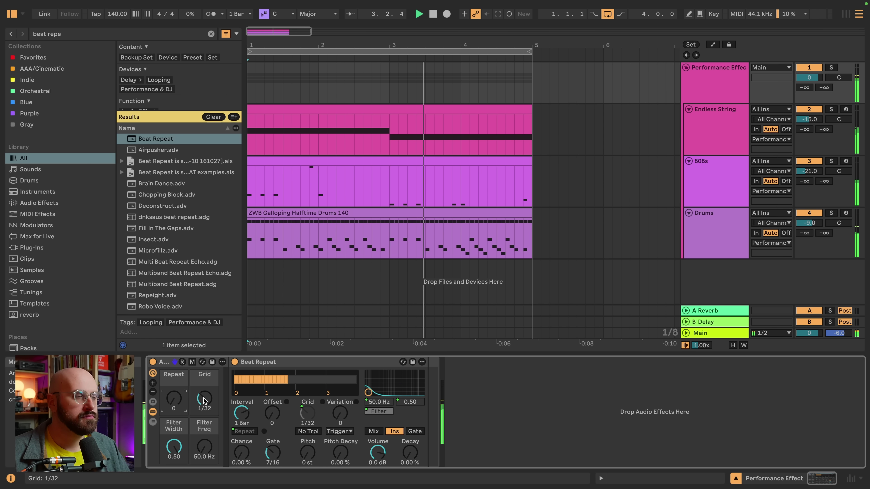
drag(205, 398, 205, 387)
click(204, 447)
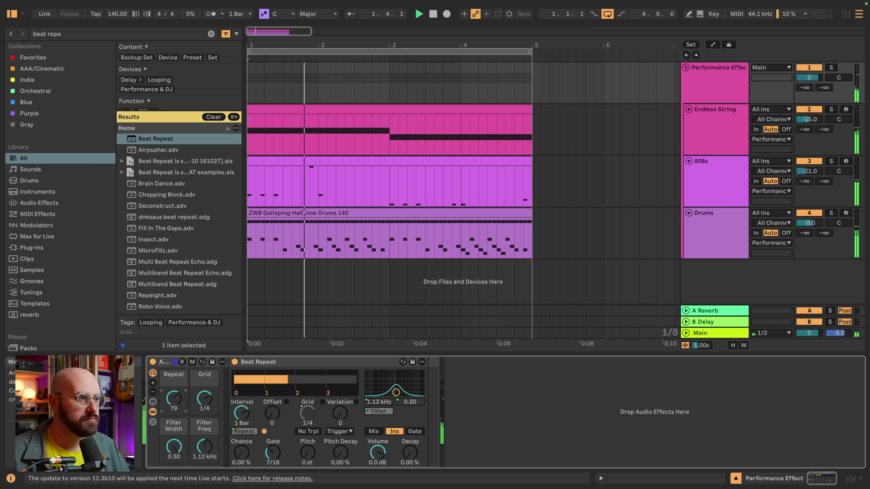